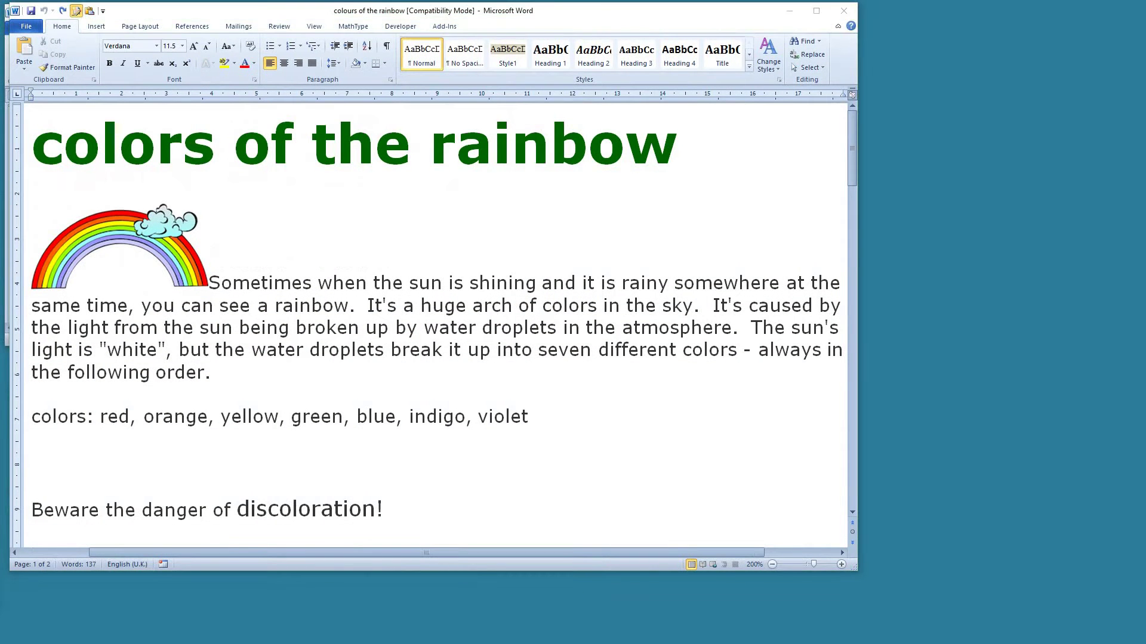
- Check the color|colour list document, then open Find and Replace on the rainbow document
key(alt+Tab)
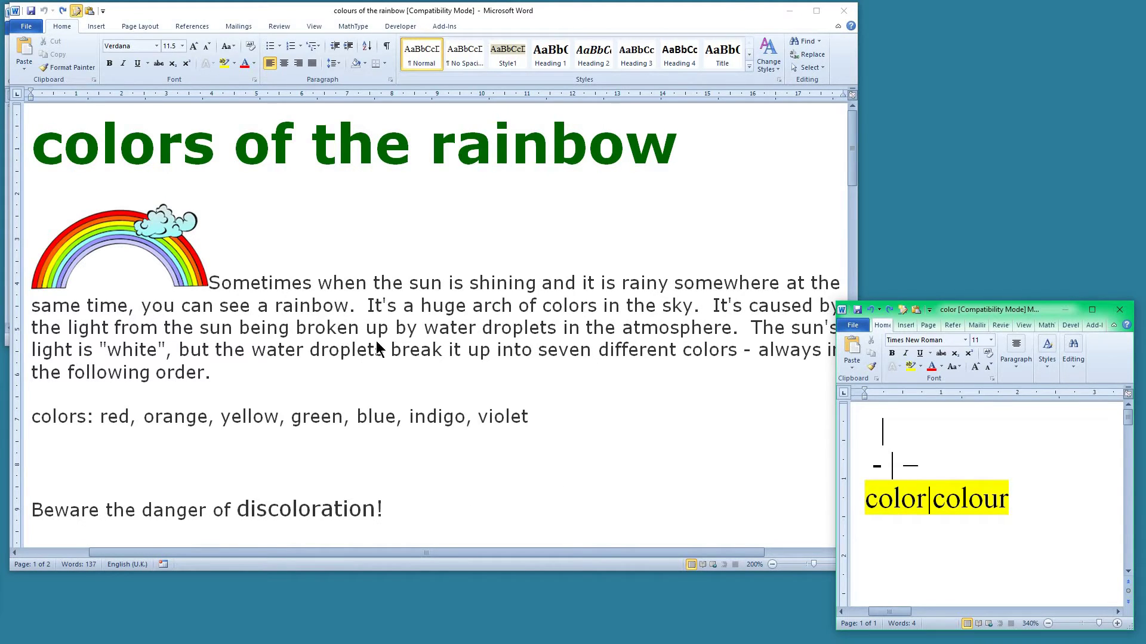
key(alt+Tab)
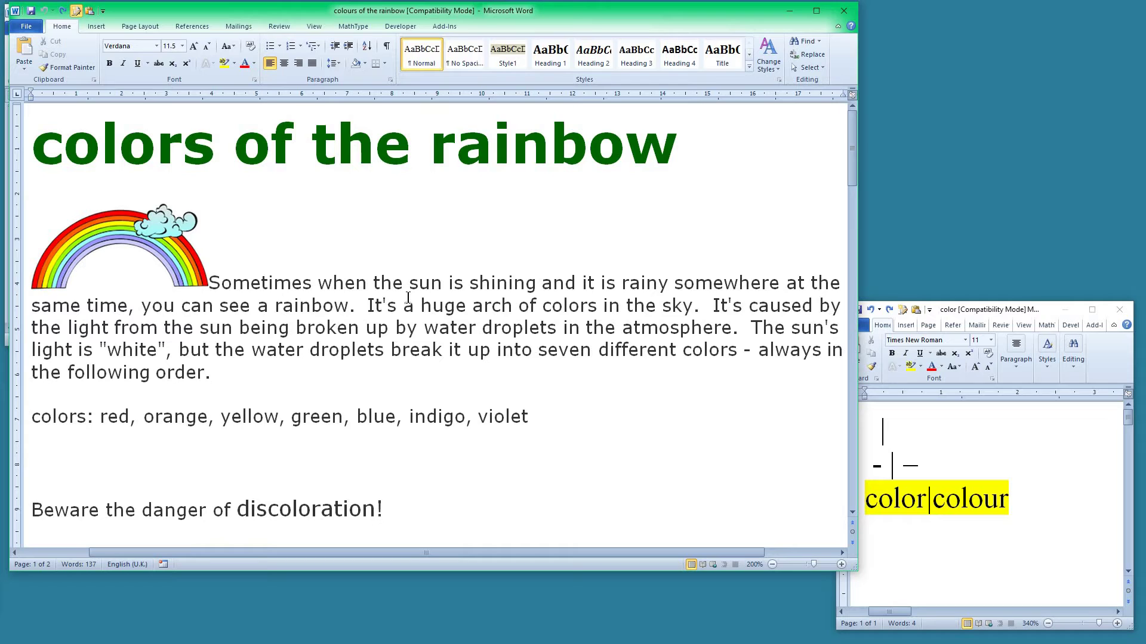
key(ctrl+h)
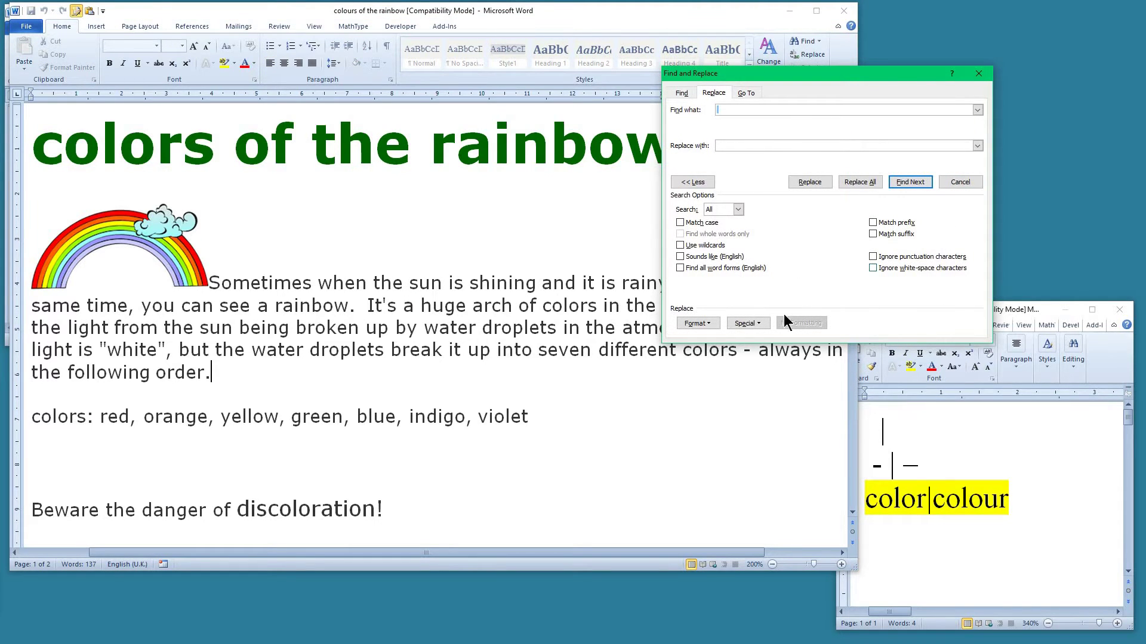
- Insert the en dash code ^= into Find what, copy it, and close the dialog
click(747, 323)
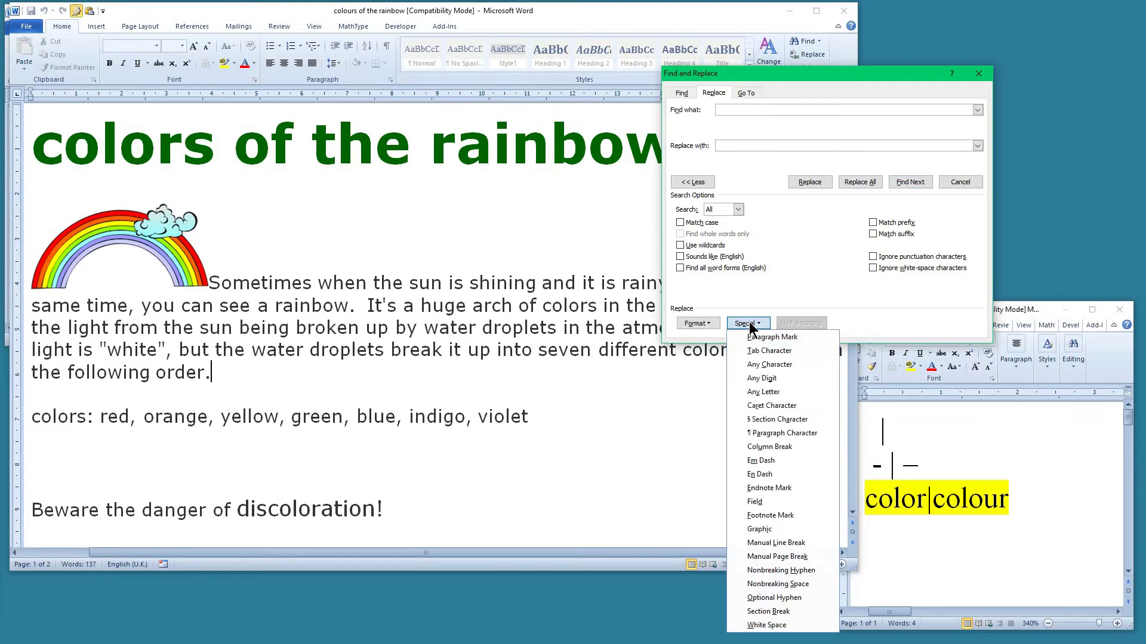
click(773, 474)
double_click(725, 110)
key(ctrl+c)
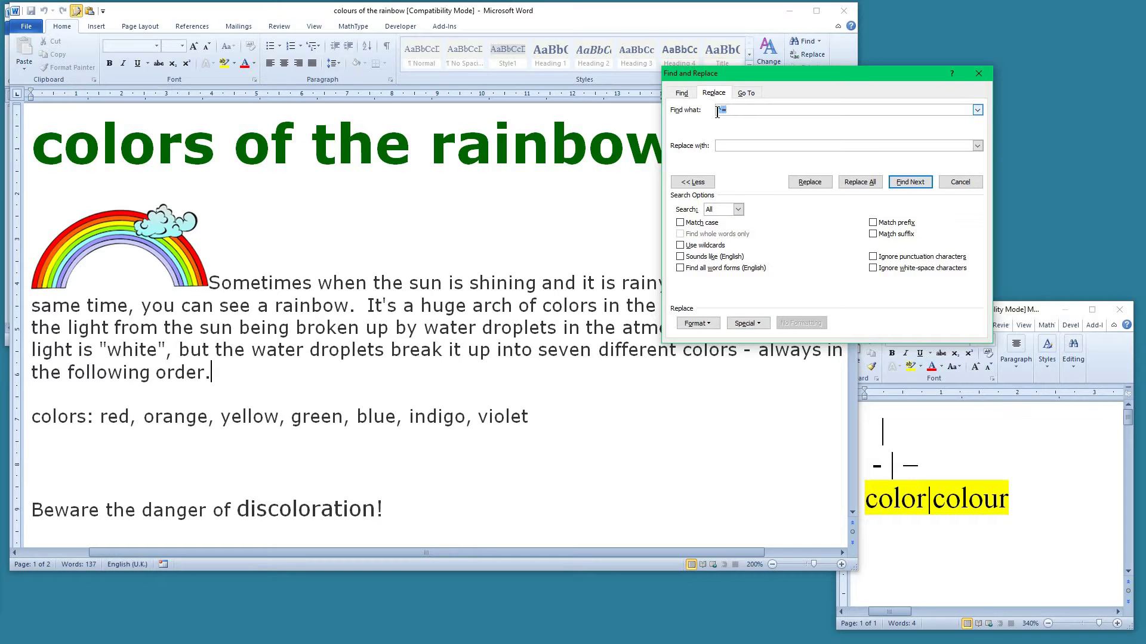
click(979, 76)
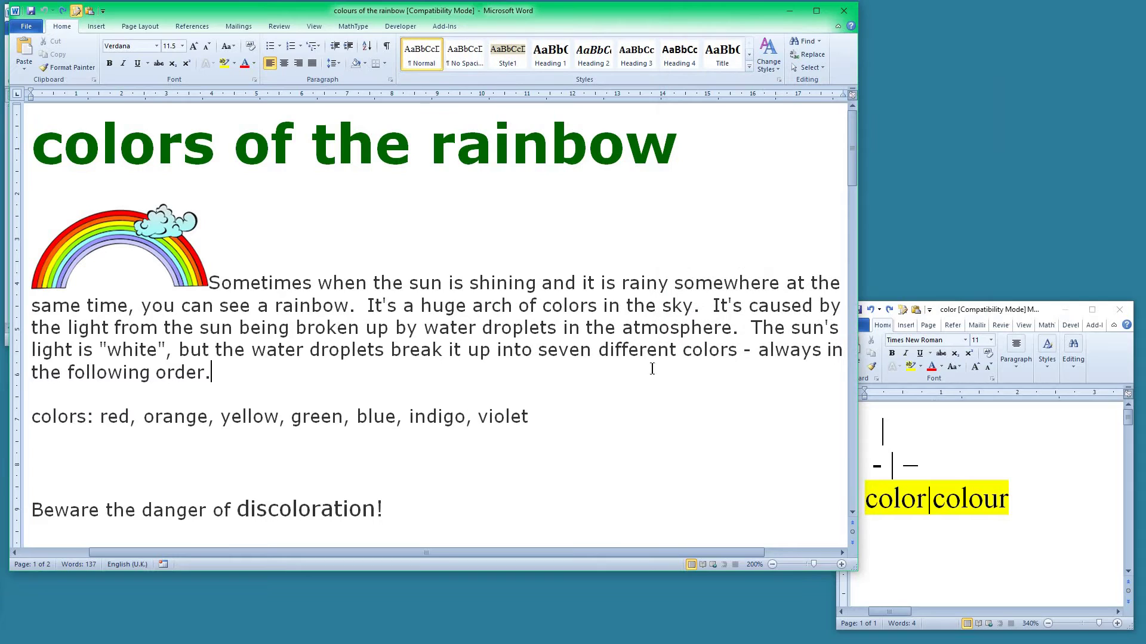
- Replace the dash on the list document's second line with the ^= en dash code
click(700, 156)
key(ctrl+v)
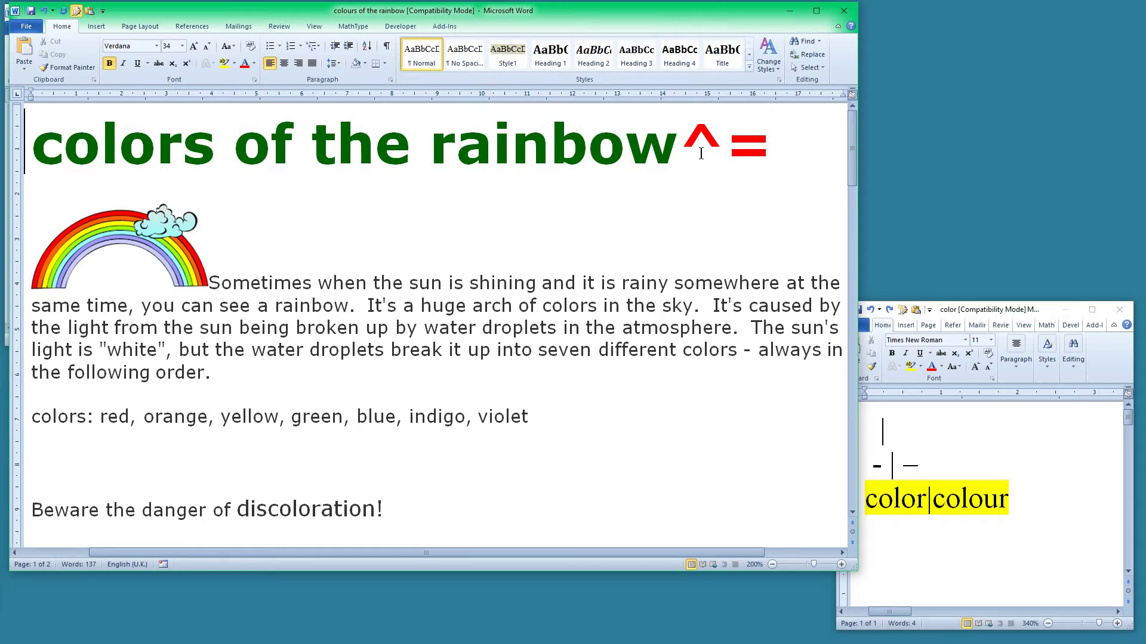
key(BackSpace)
key(BackSpace)
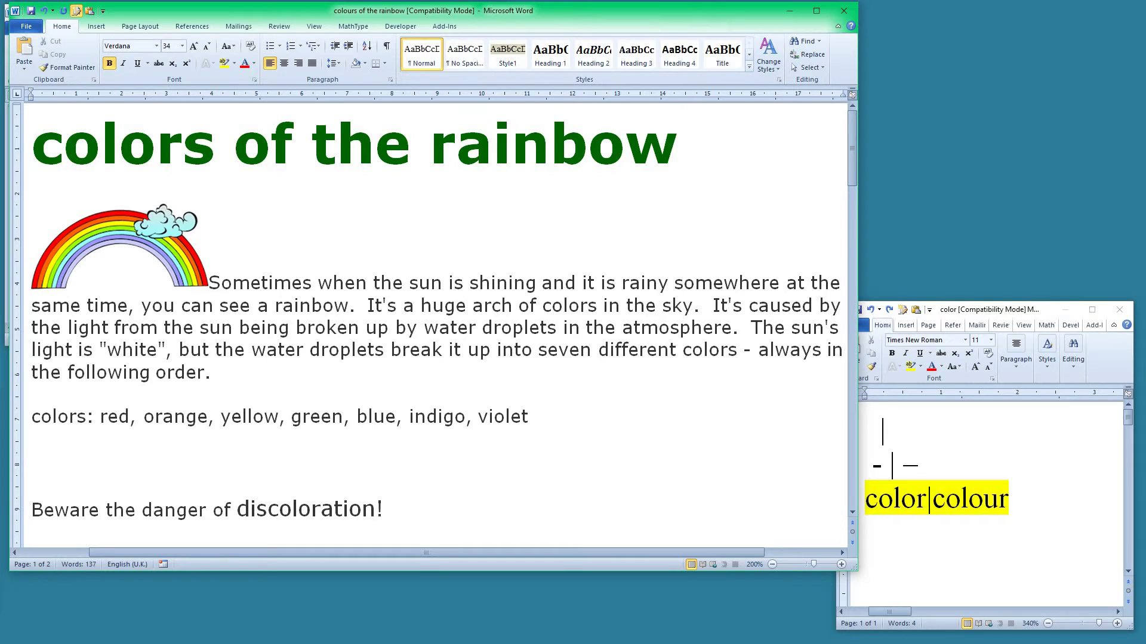
click(913, 471)
drag(902, 466, 918, 467)
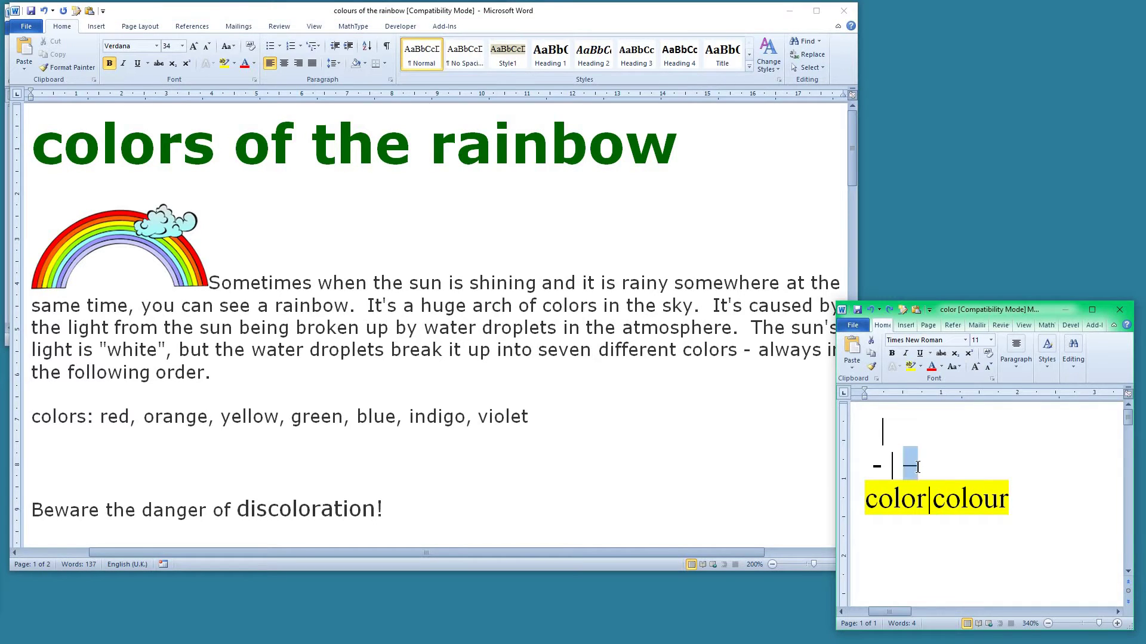
text(^=|)
text(|)
- Add the ^32 space code so the top lines read |^32 and - | ^=^32
key(ctrl+shift+8)
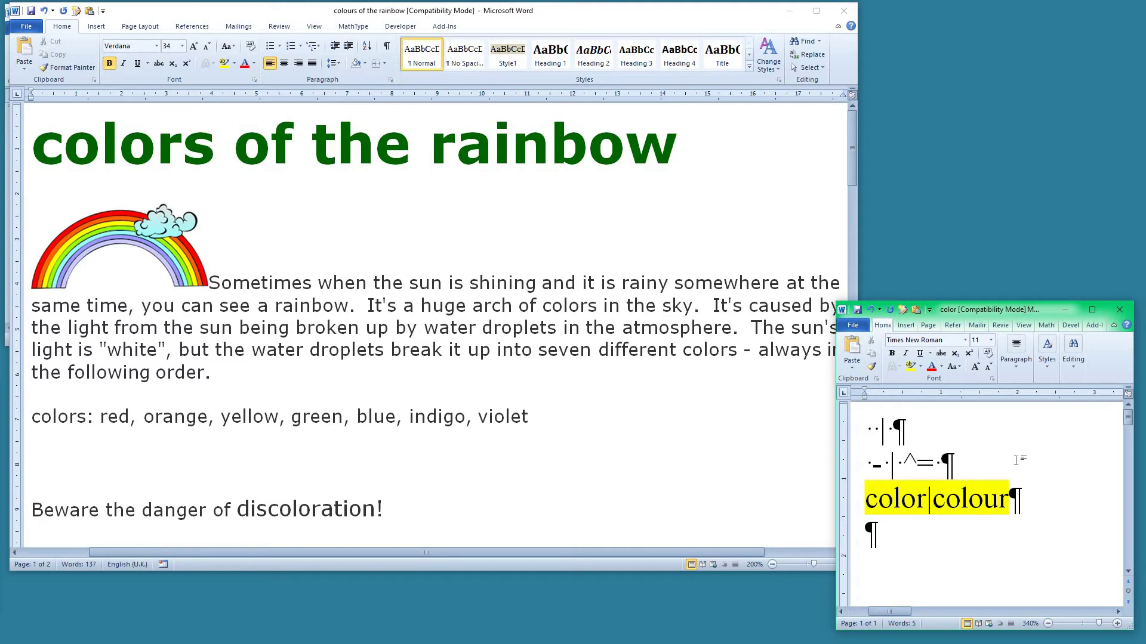
key(ctrl+shift+8)
text(^32)
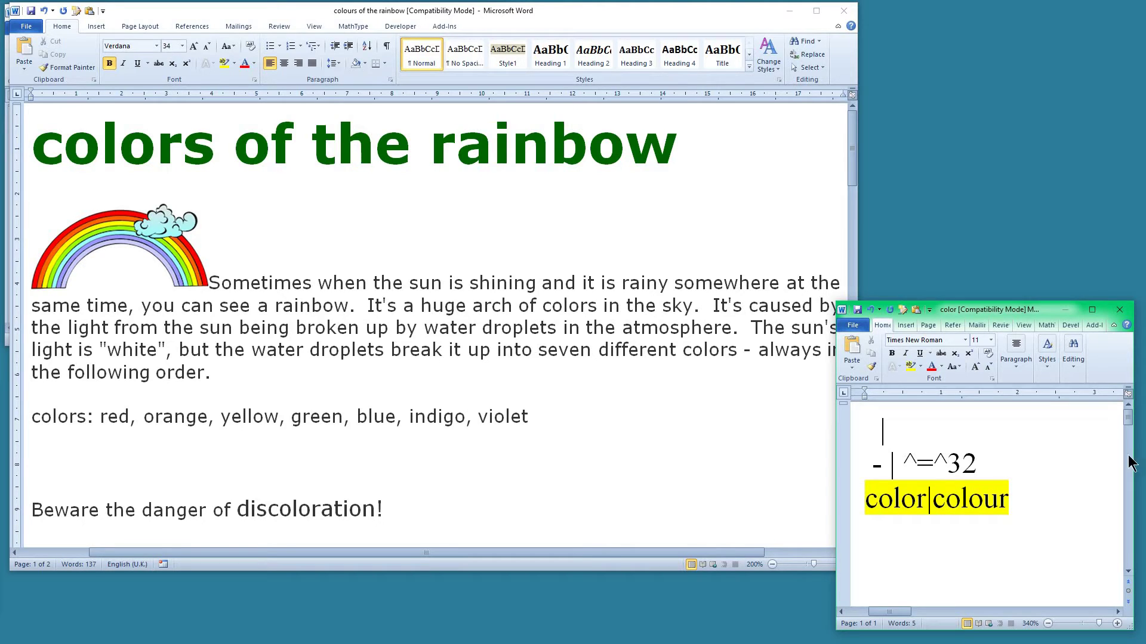
click(913, 427)
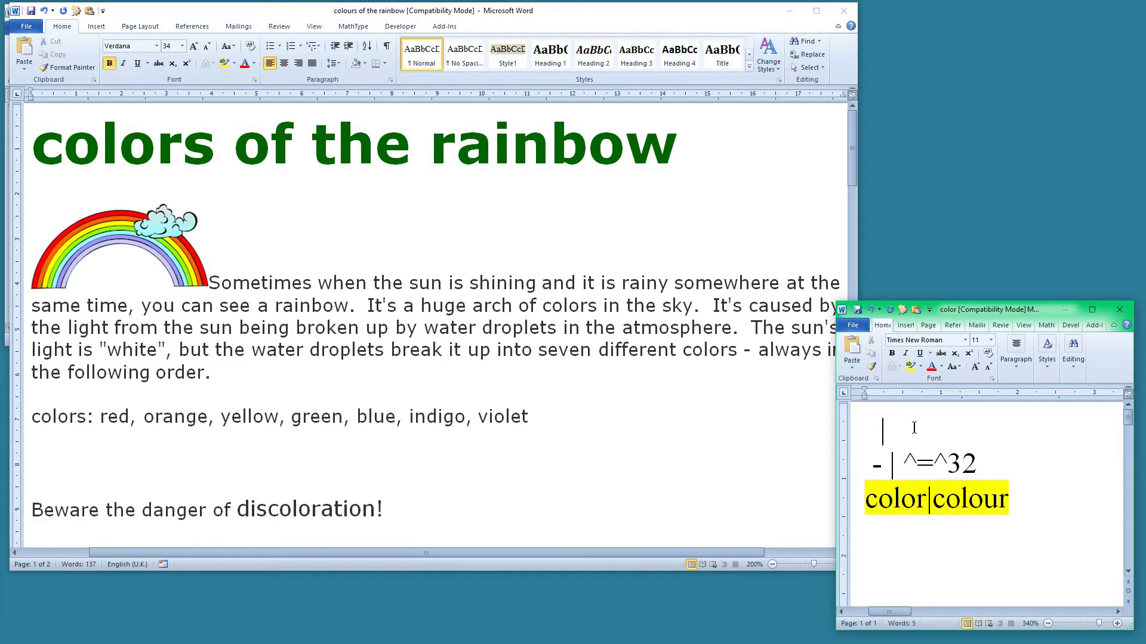
key(BackSpace)
text(^32)
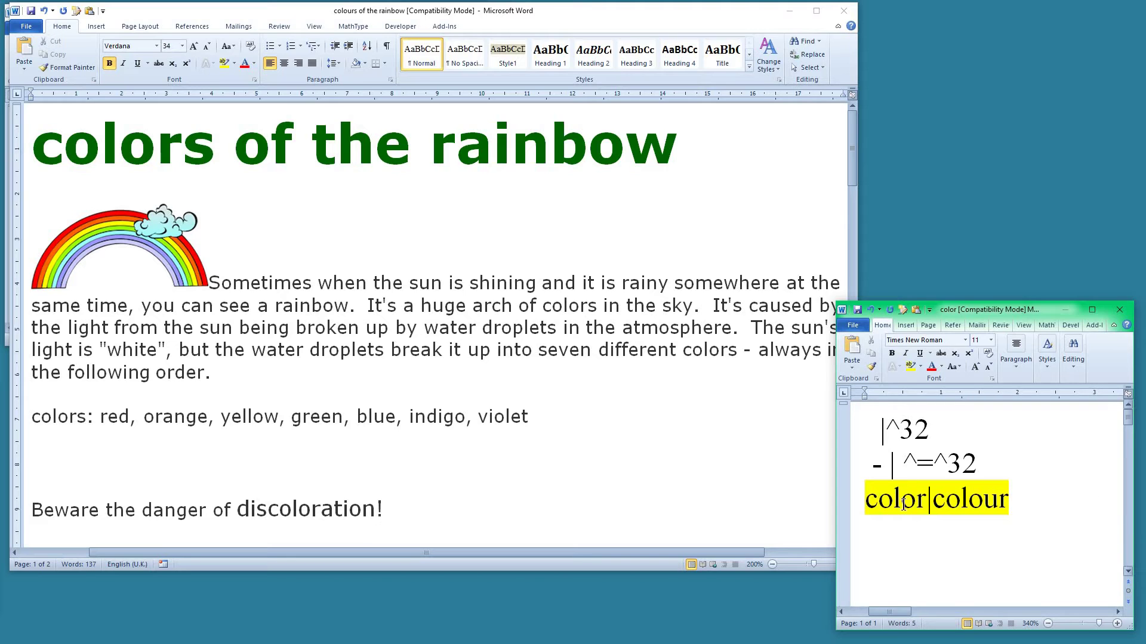
click(990, 470)
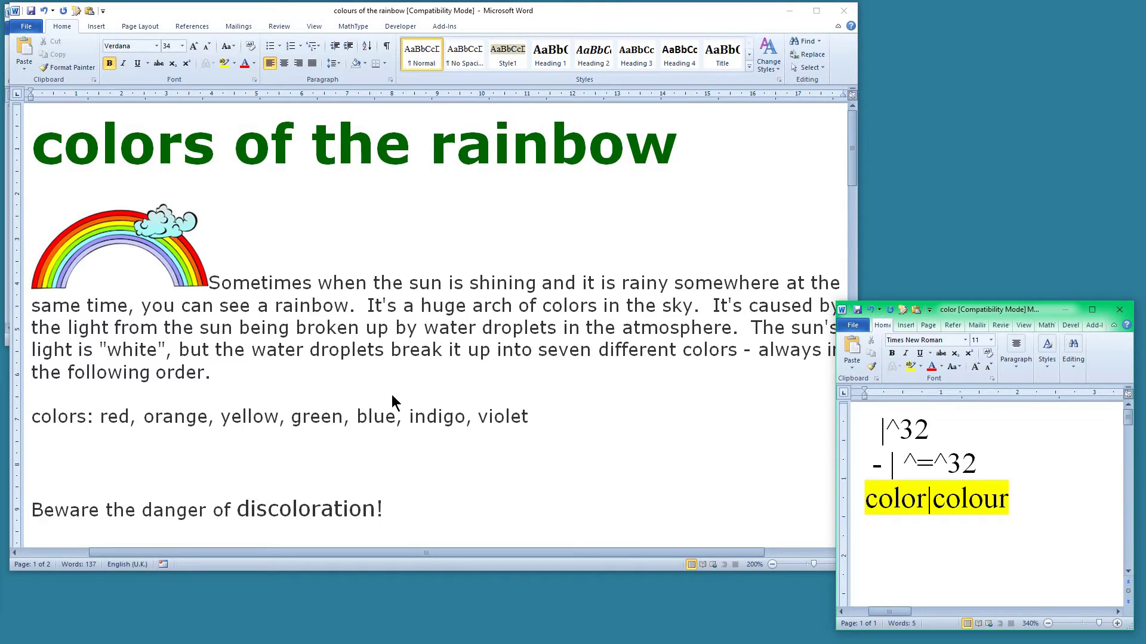
key(alt+Tab)
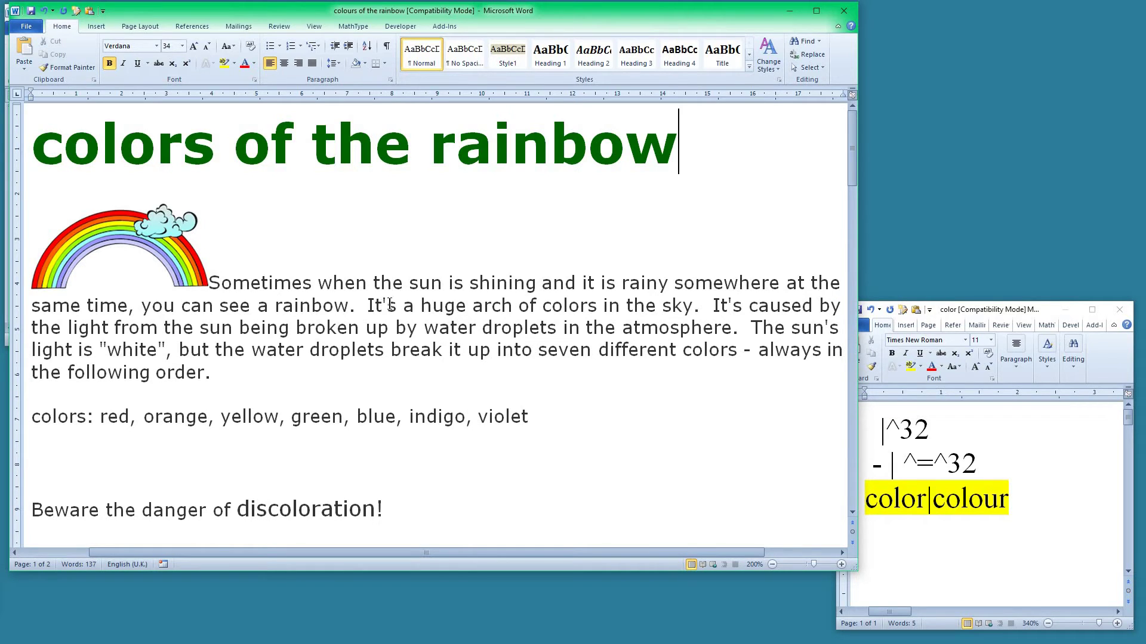
- Retype the apostrophe in It's and add a '|' line to the list document
drag(382, 304, 388, 304)
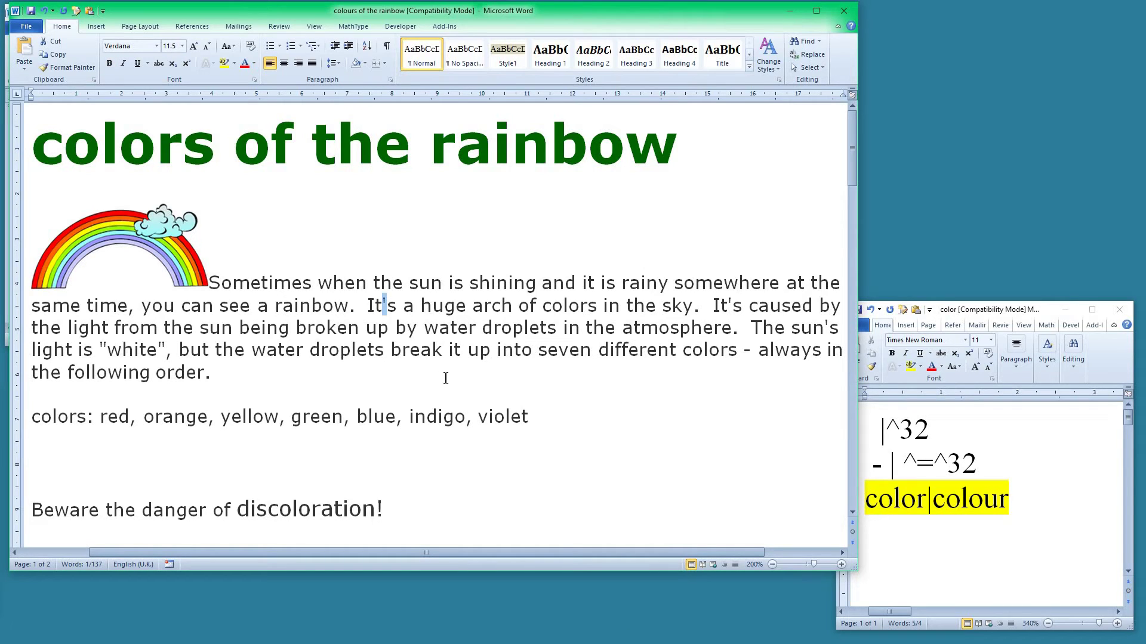
text(')
click(949, 311)
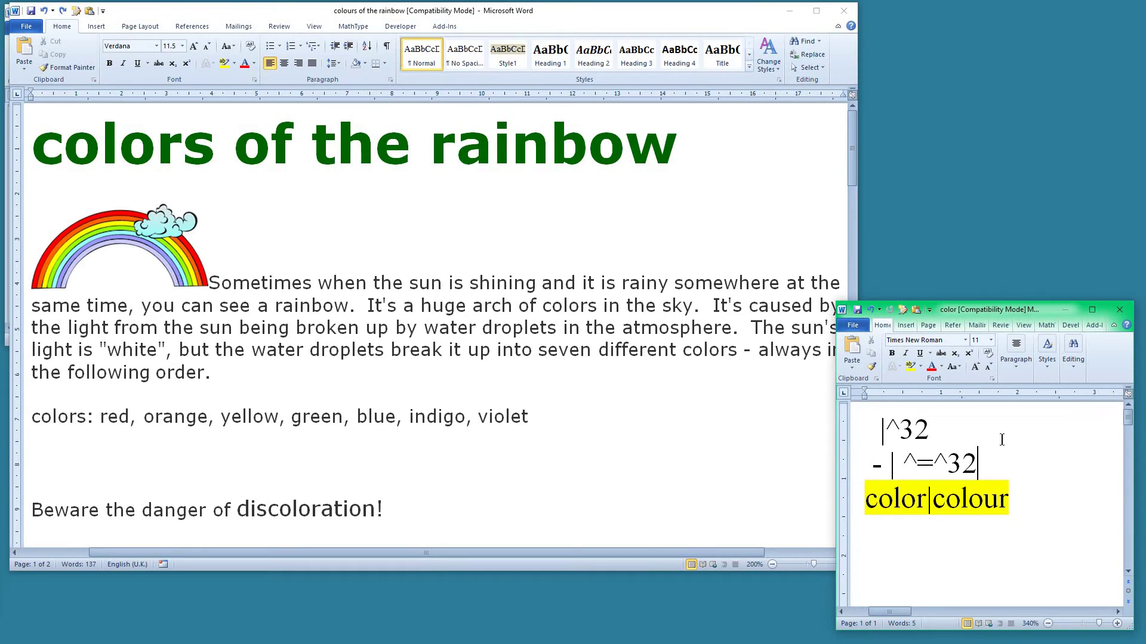
key(Return)
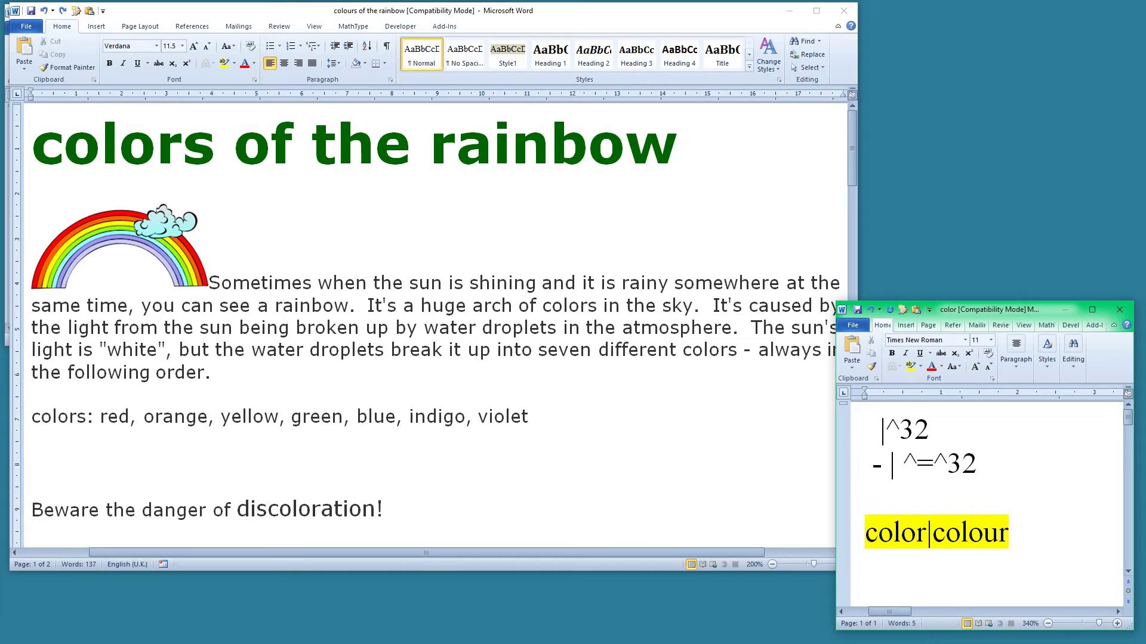
text('|)
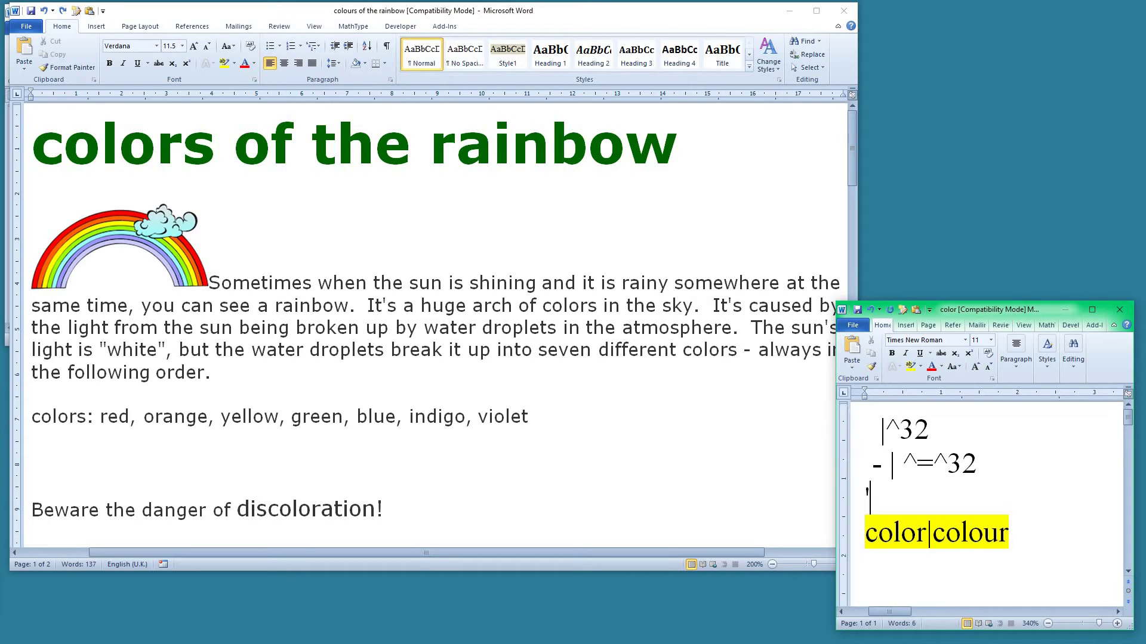
text(')
key(Return)
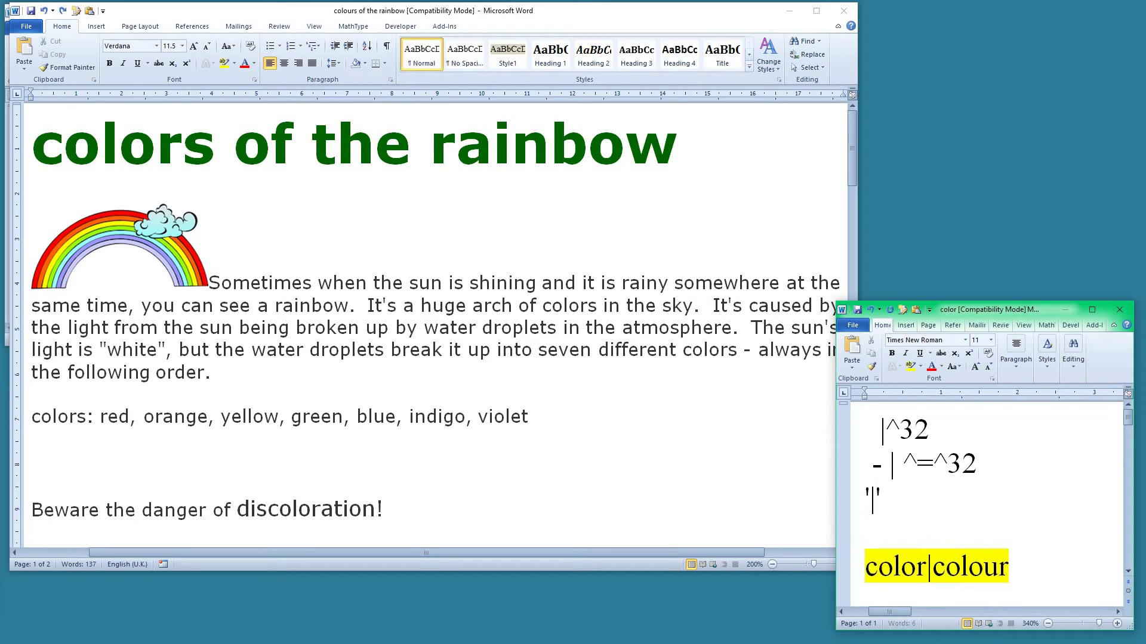
- Add a "|" line to the list, then run the list macro on the rainbow document
text(")
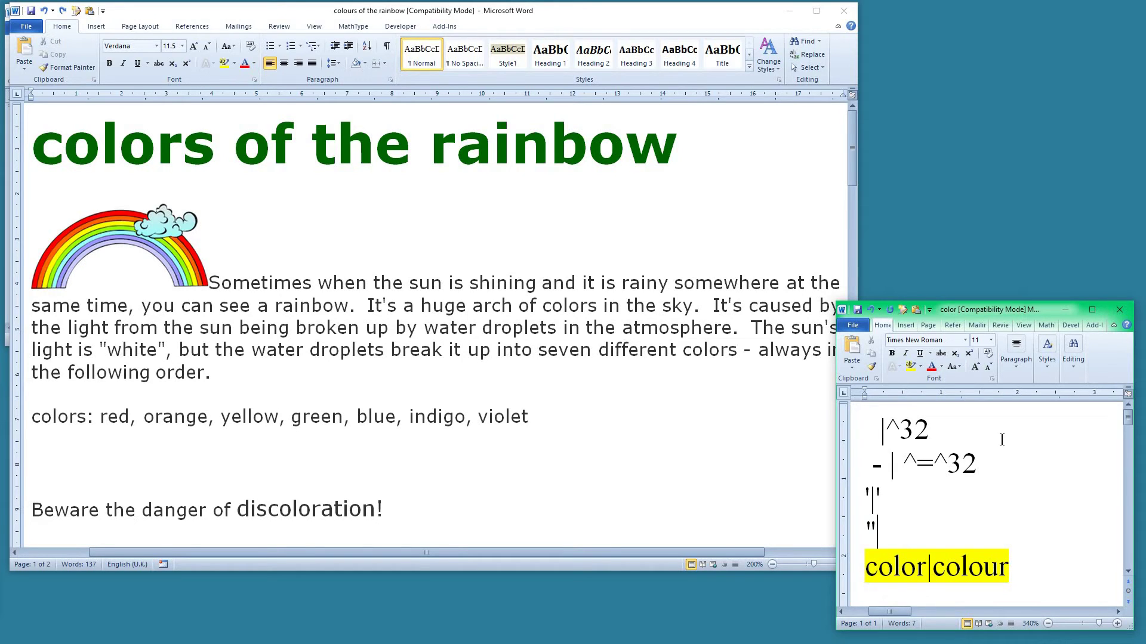
text(|")
key(alt+Tab)
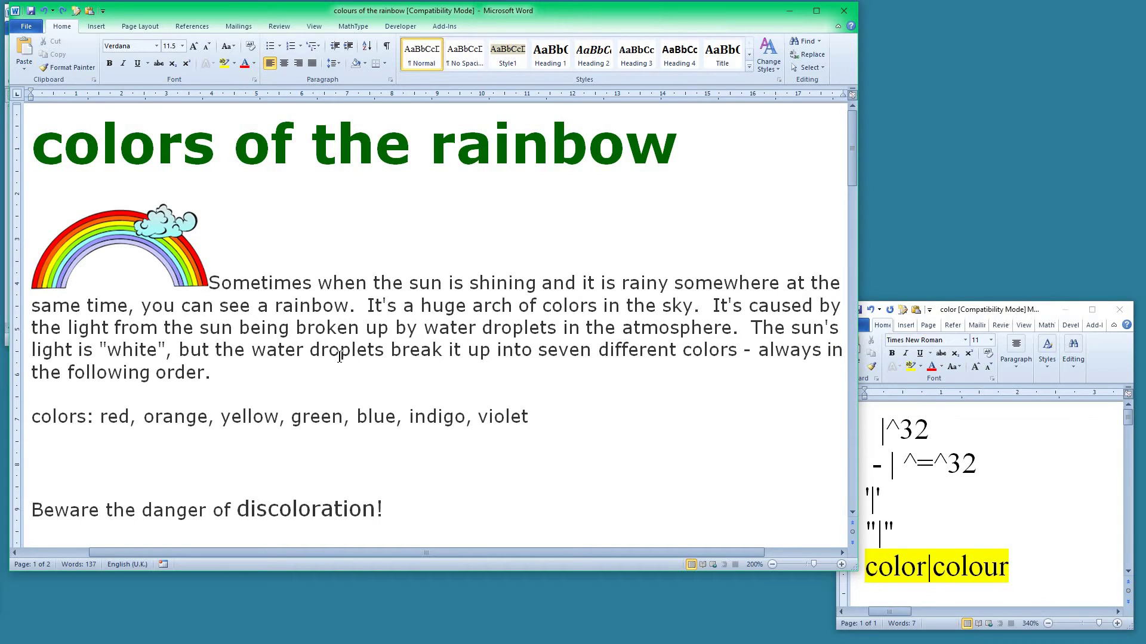
key(alt+F8)
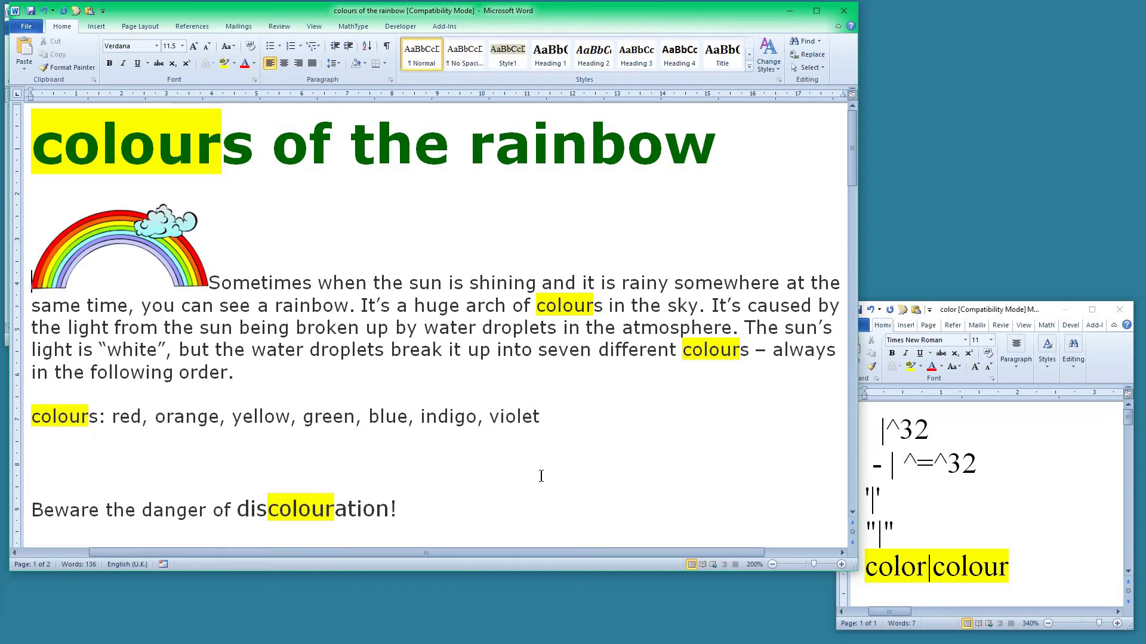
- Undo, rerun the replacements as tracked changes with Alt+Ctrl+U, review the balloons, then undo again
key(ctrl+z)
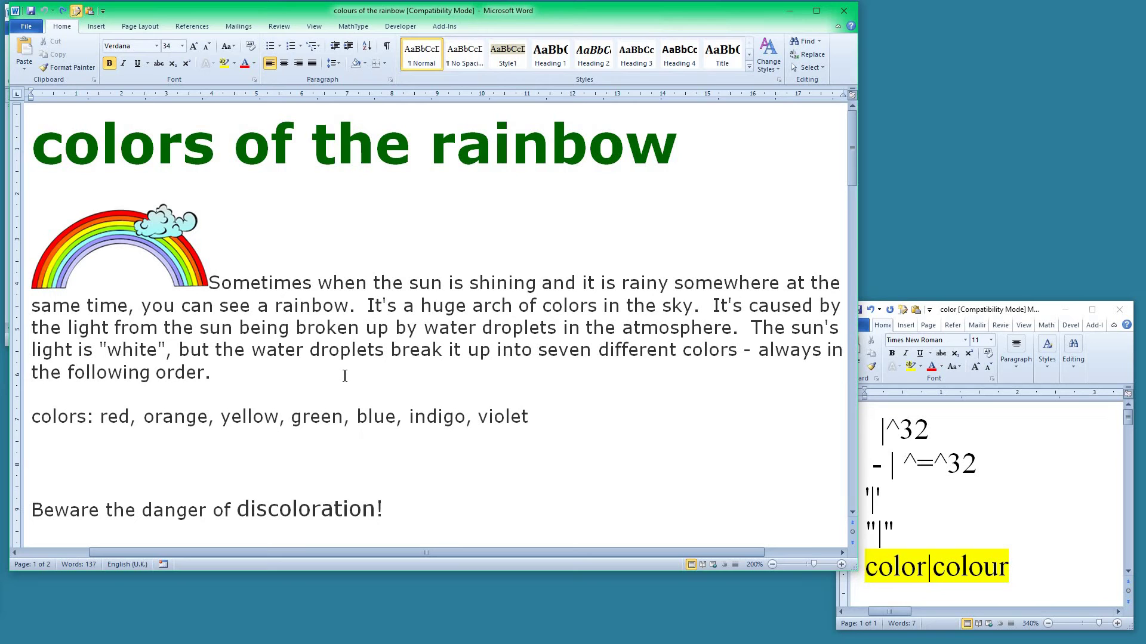
key(alt+ctrl+u)
double_click(602, 11)
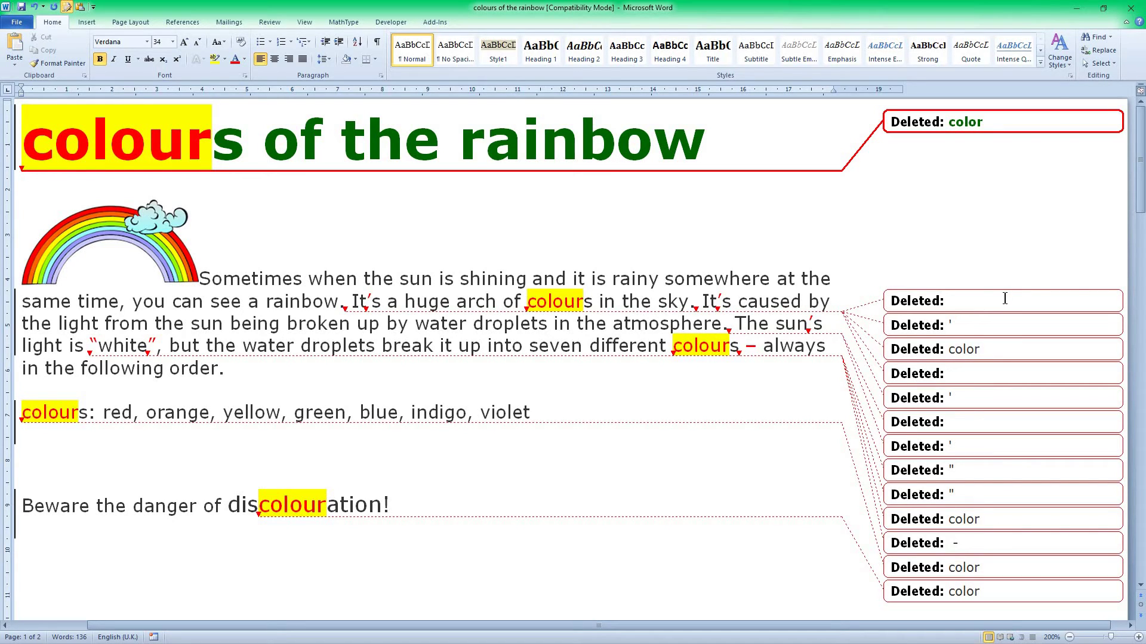
double_click(703, 9)
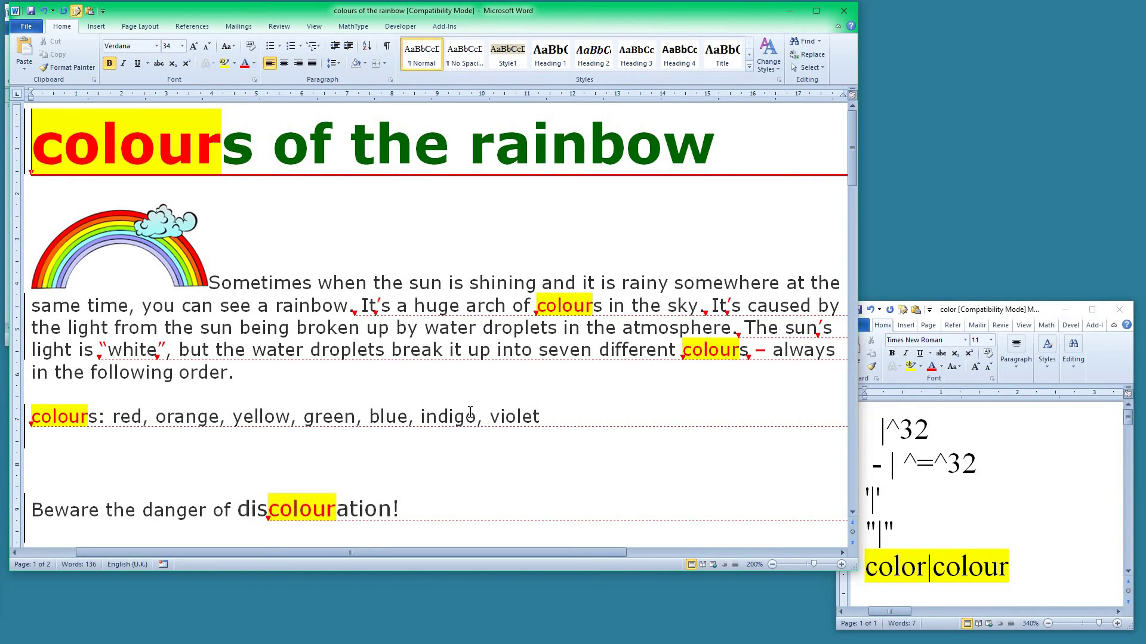
key(ctrl+z)
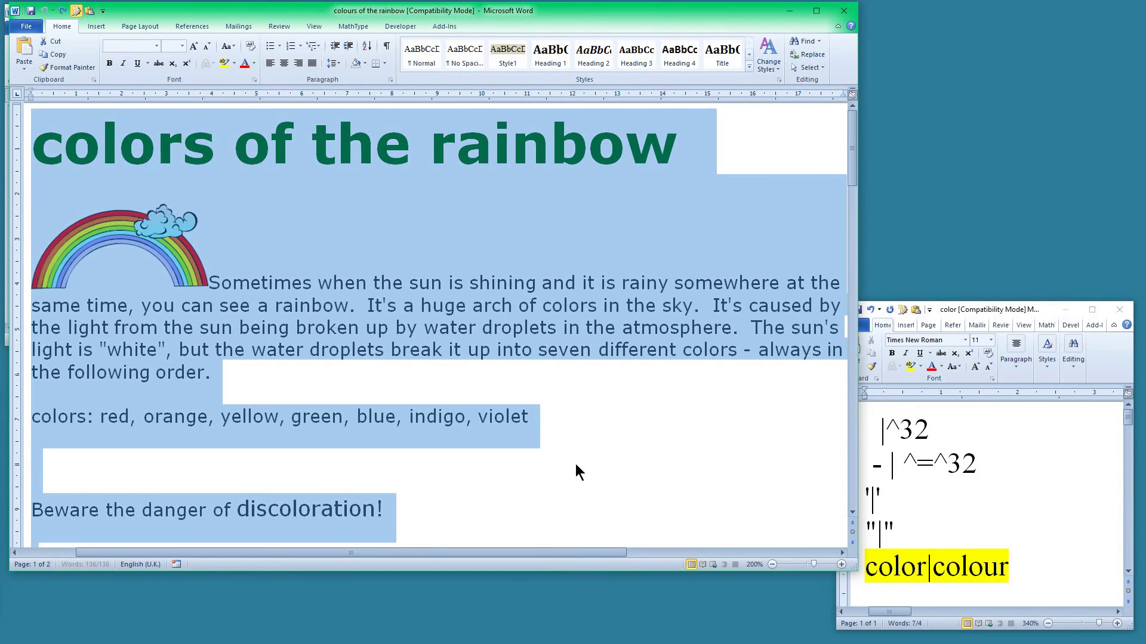
- Apply Strikethrough from the Font dialog to the four code lines above color|colour
click(1015, 505)
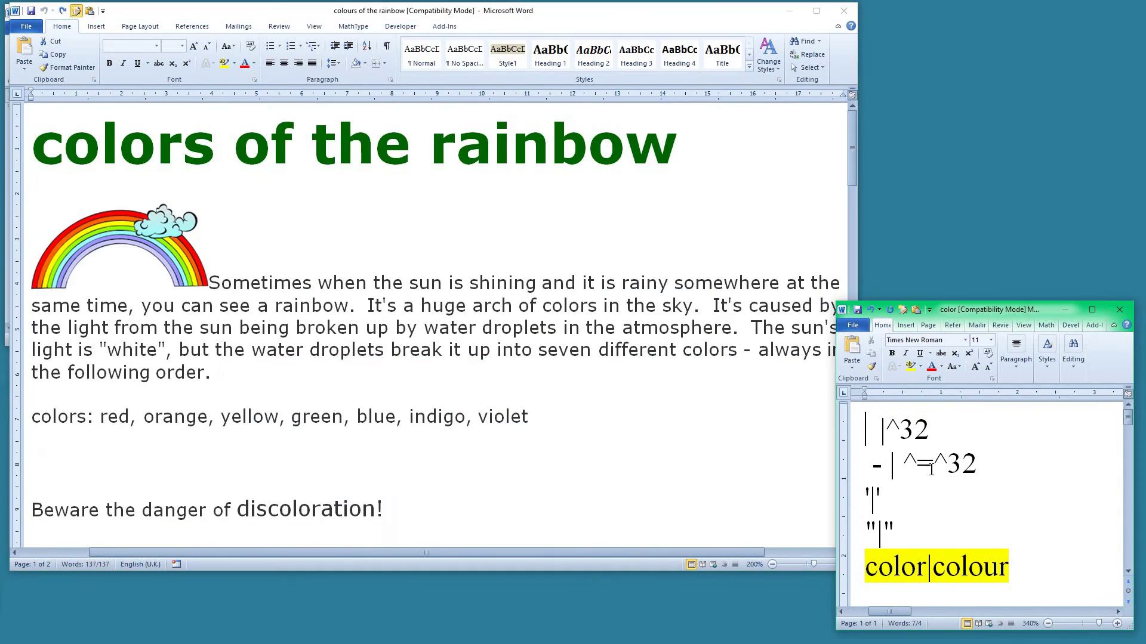
click(847, 432)
drag(842, 493, 853, 544)
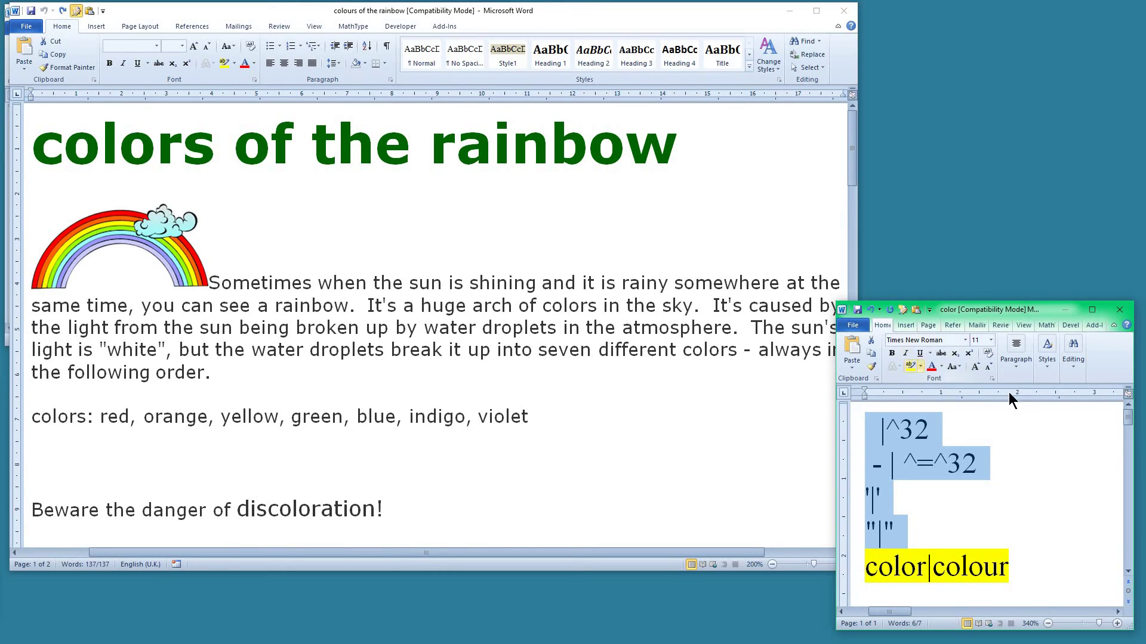
click(990, 378)
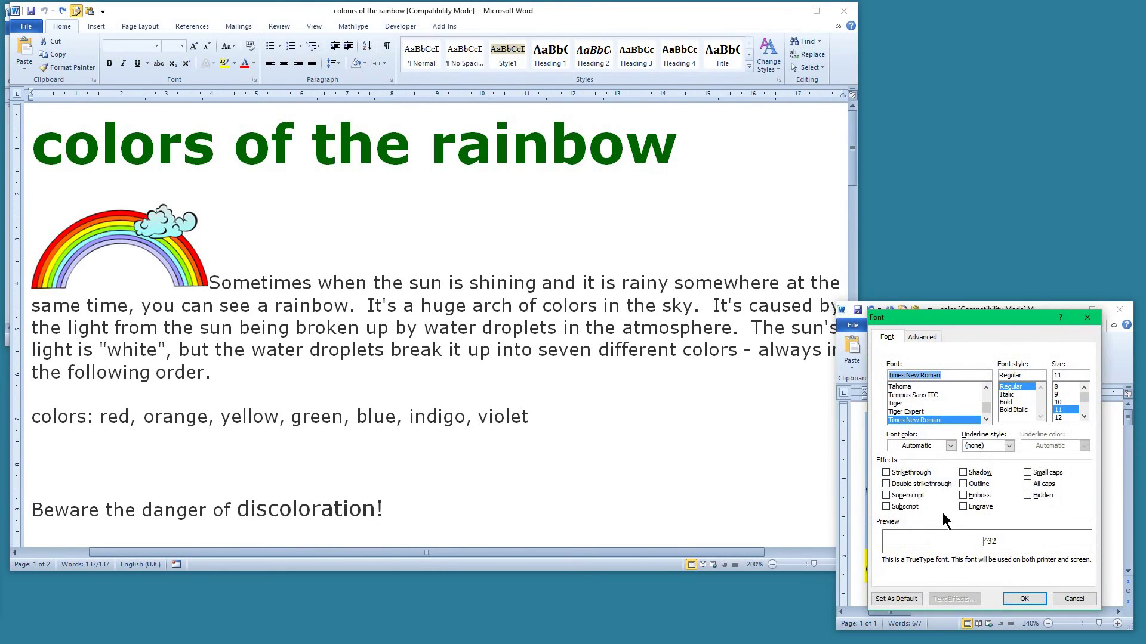
click(905, 474)
click(1025, 598)
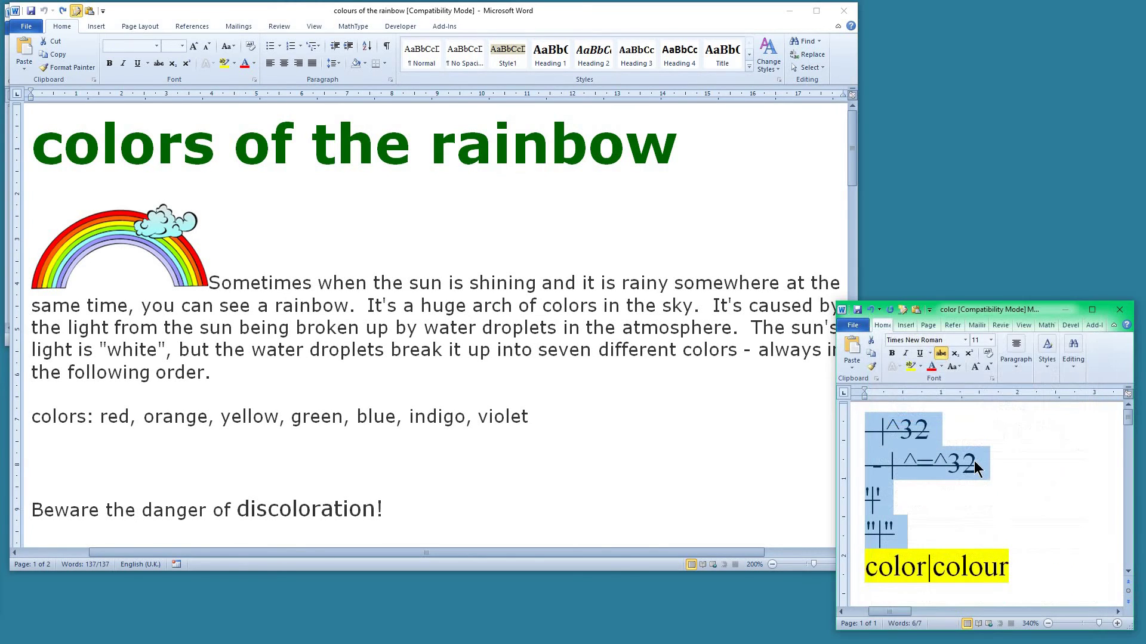
click(928, 465)
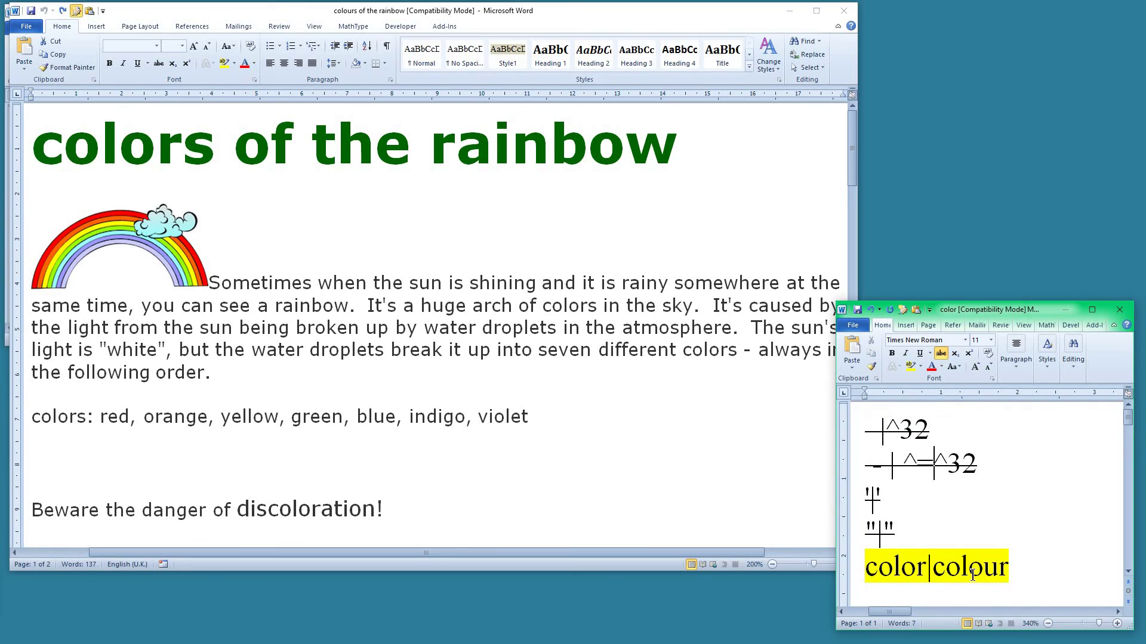
click(369, 307)
click(369, 307)
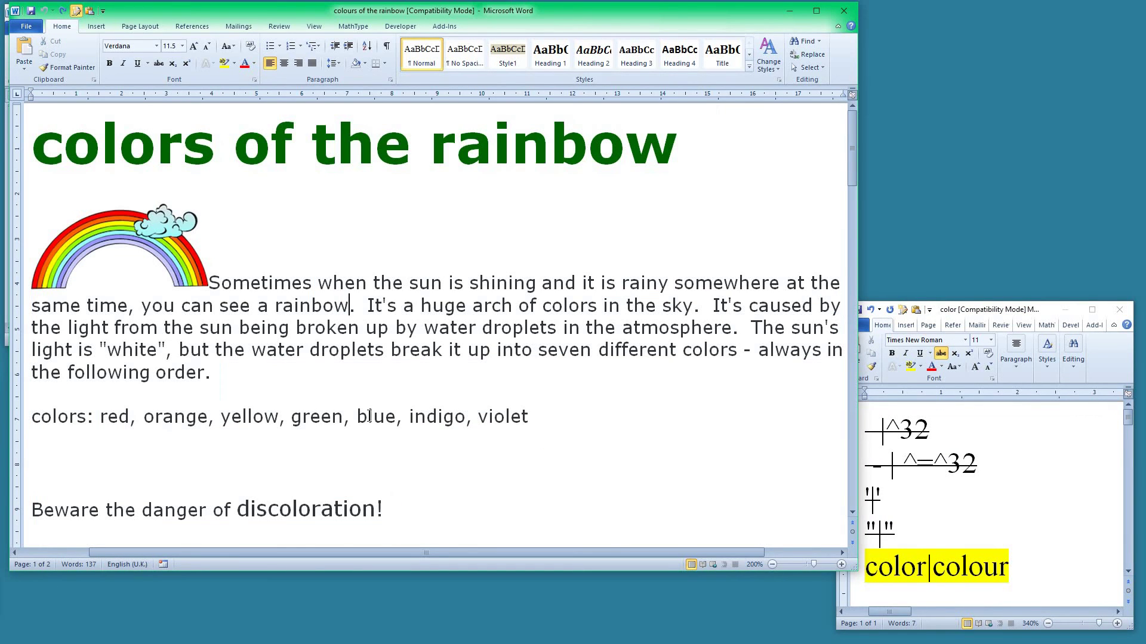
- Run the macro for tracked colour changes, then undo the change to discoloration
key(alt+F8)
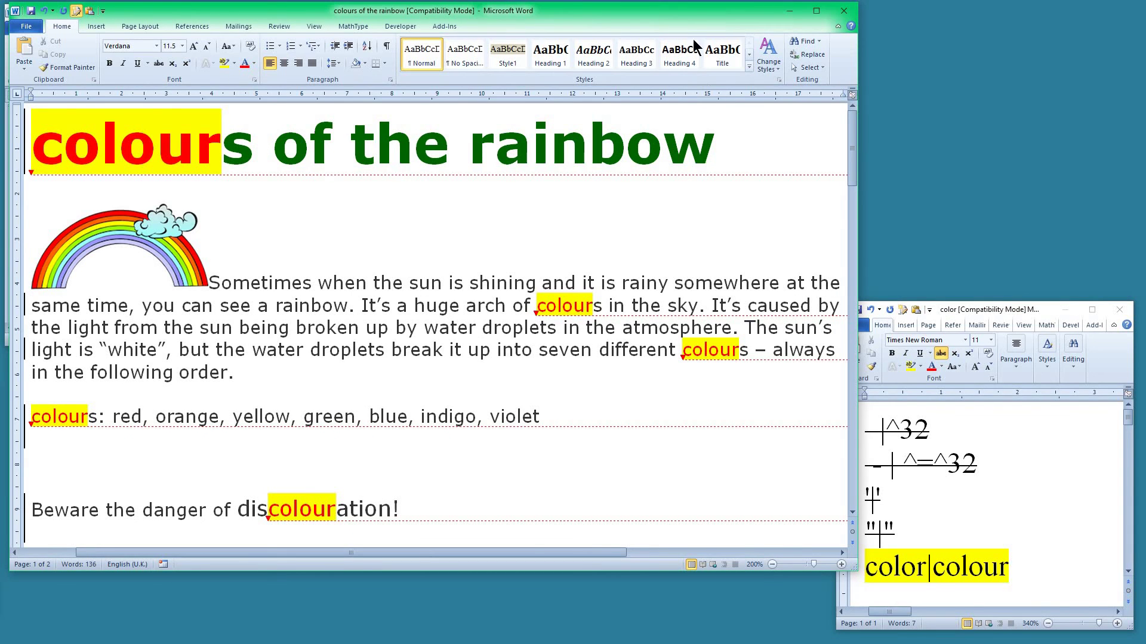
double_click(677, 16)
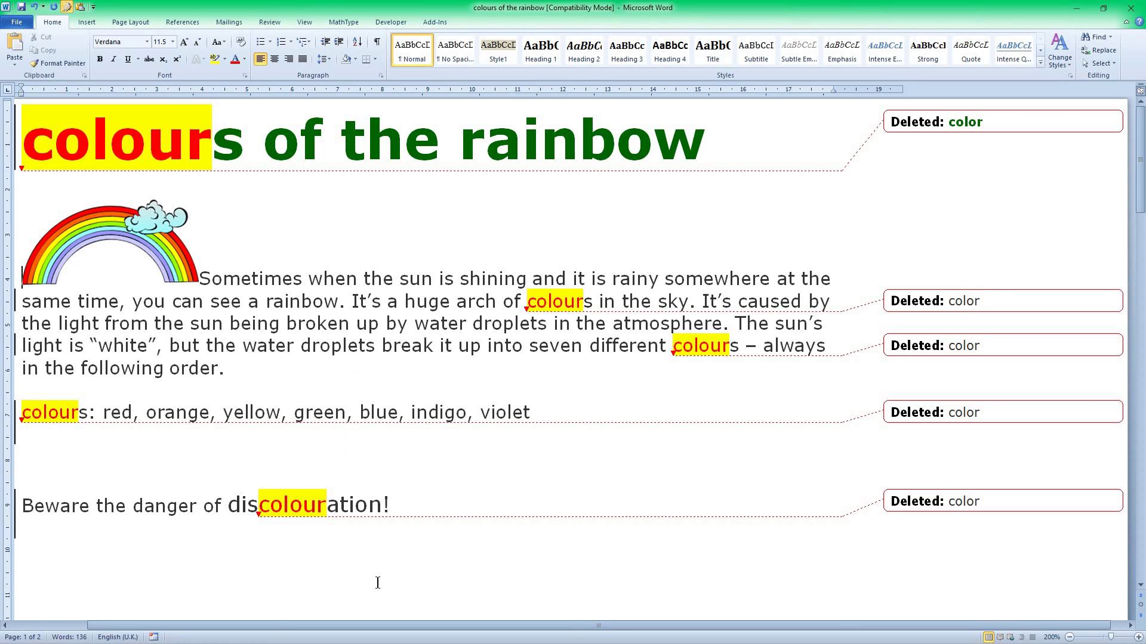
click(353, 503)
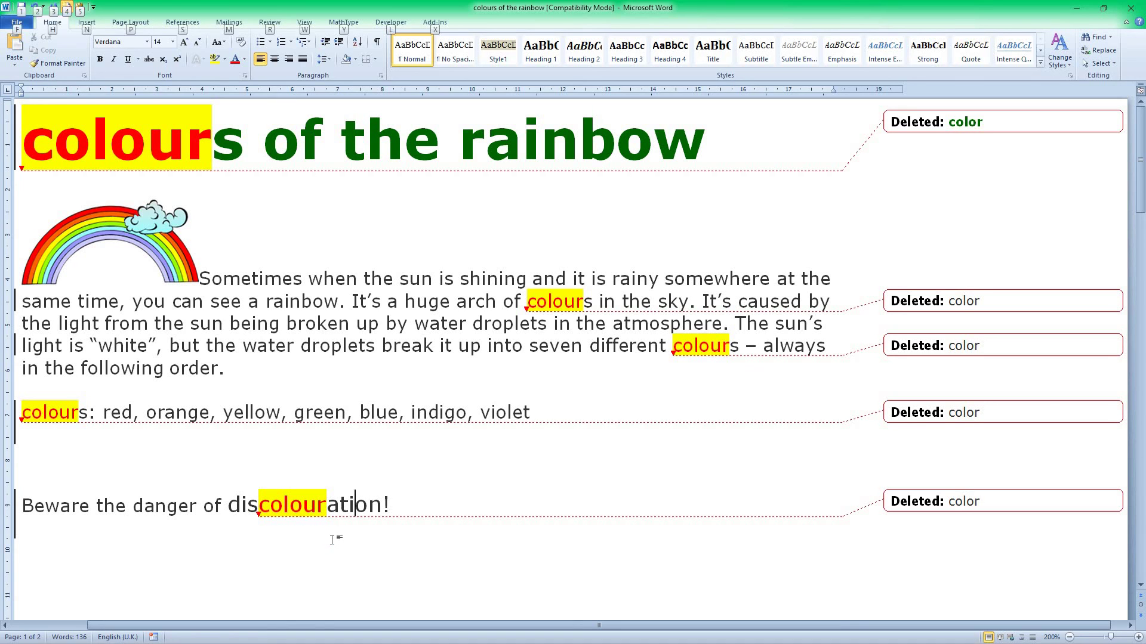
key(ctrl+z)
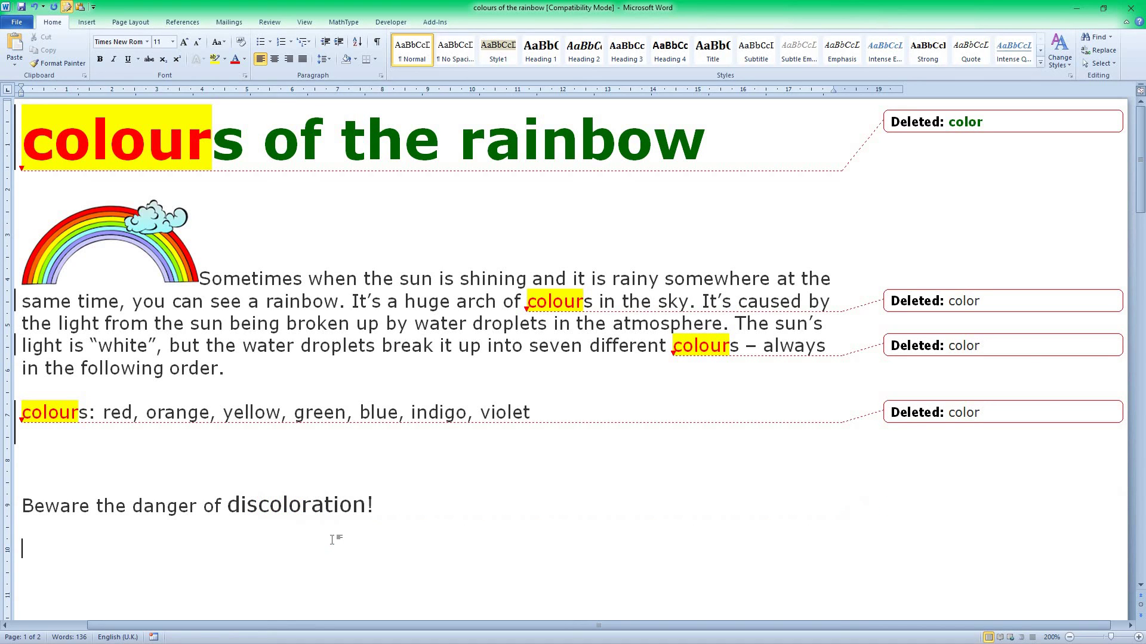
double_click(847, 12)
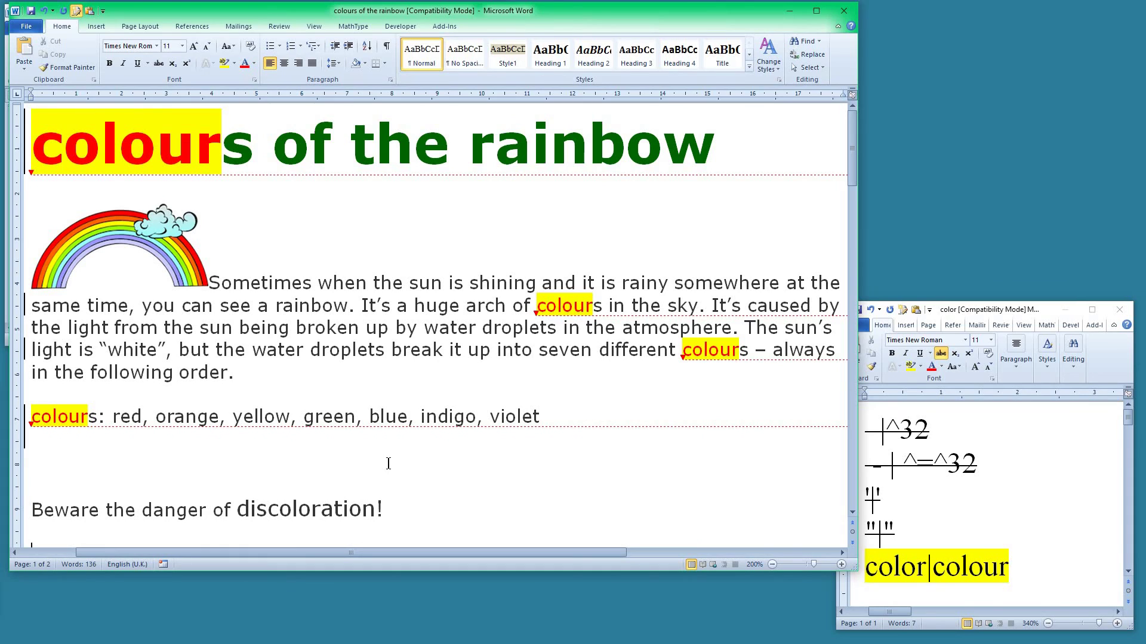